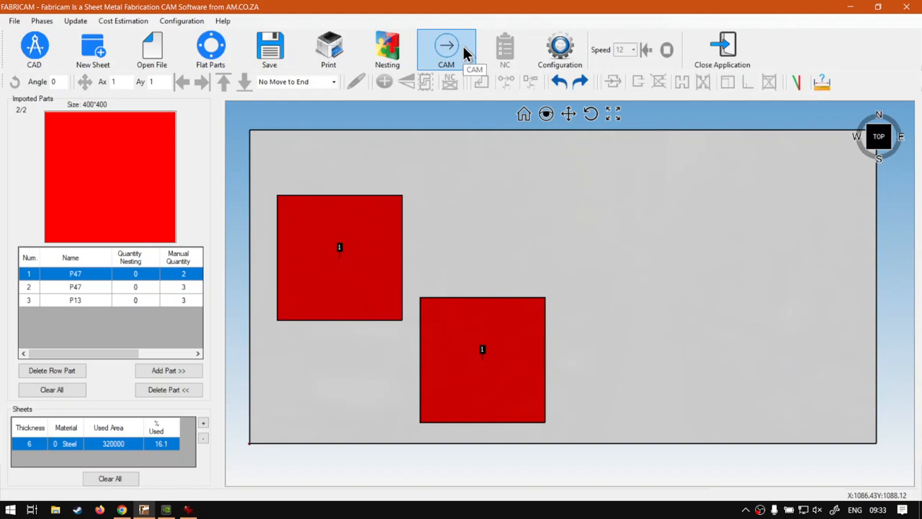
- Review the remnant start position settings in the configuration for microjoints, bridges and remnants
{"action": "left_click", "coordinate": [576, 53]}
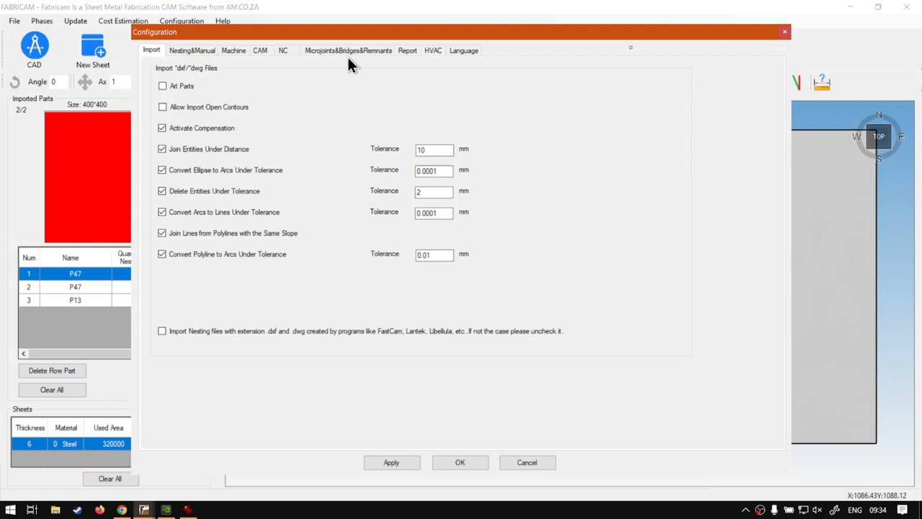
{"action": "key", "text": "super+plus"}
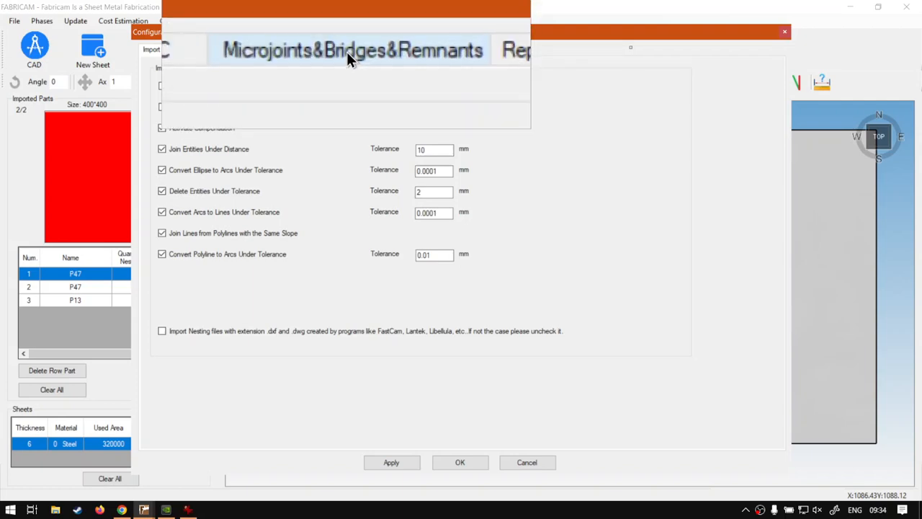
{"action": "left_click", "coordinate": [346, 52]}
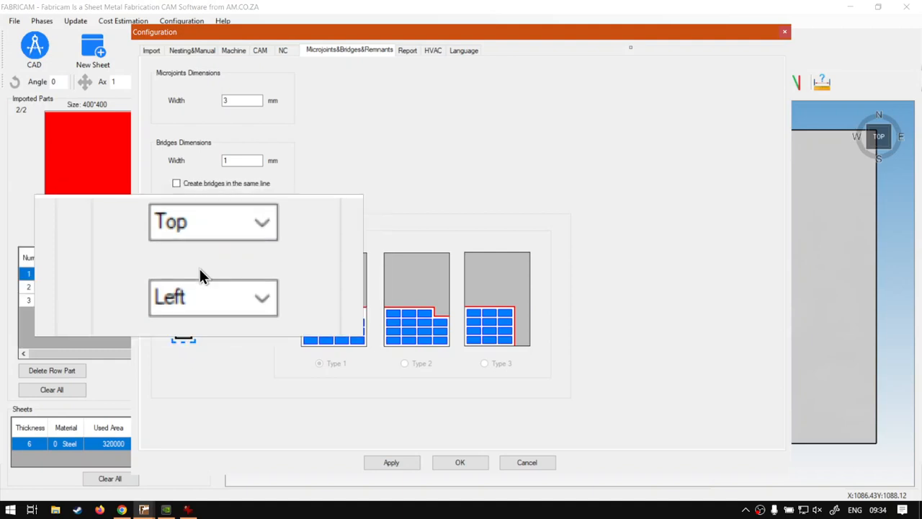
{"action": "left_click", "coordinate": [461, 463]}
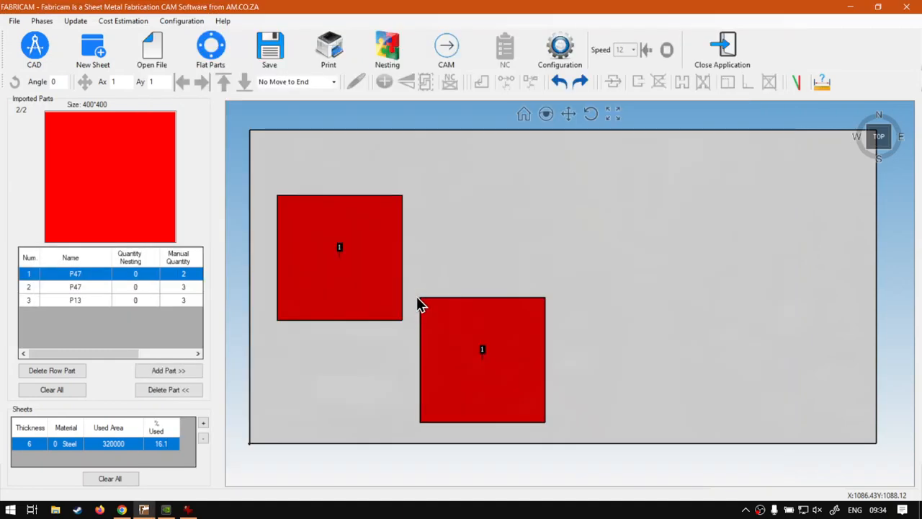
{"action": "left_click", "coordinate": [450, 48]}
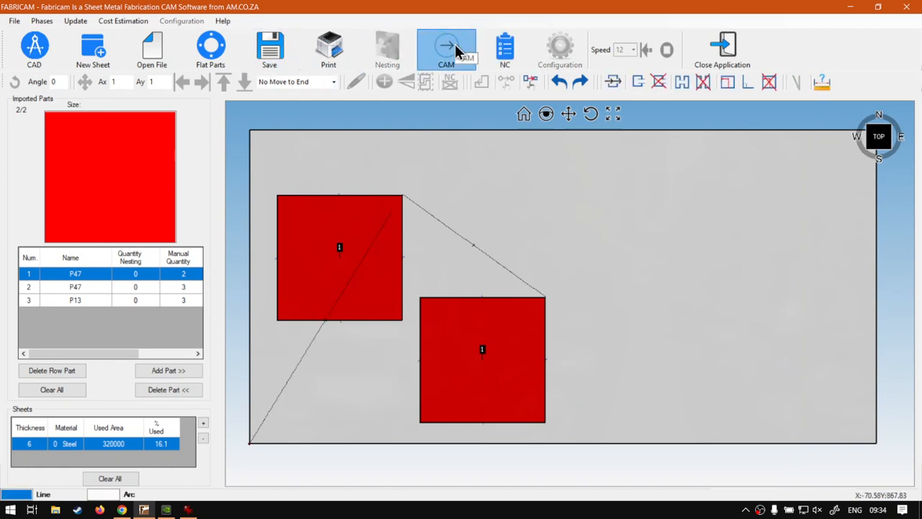
{"action": "left_click", "coordinate": [726, 84]}
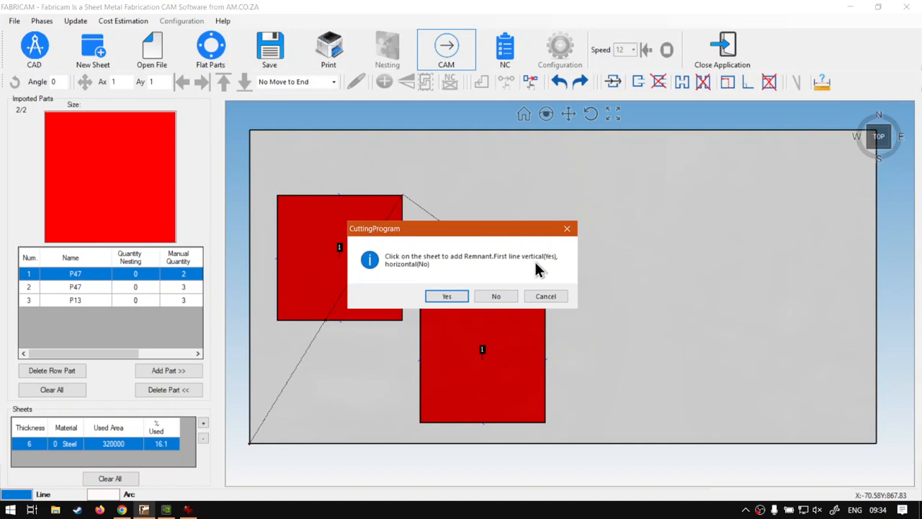
{"action": "left_click", "coordinate": [454, 297]}
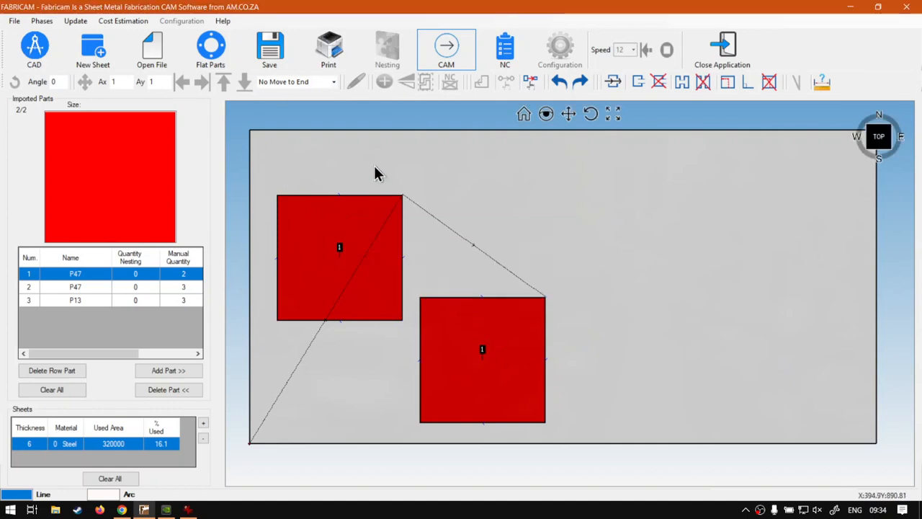
{"action": "left_click", "coordinate": [322, 165]}
{"action": "left_click", "coordinate": [404, 158]}
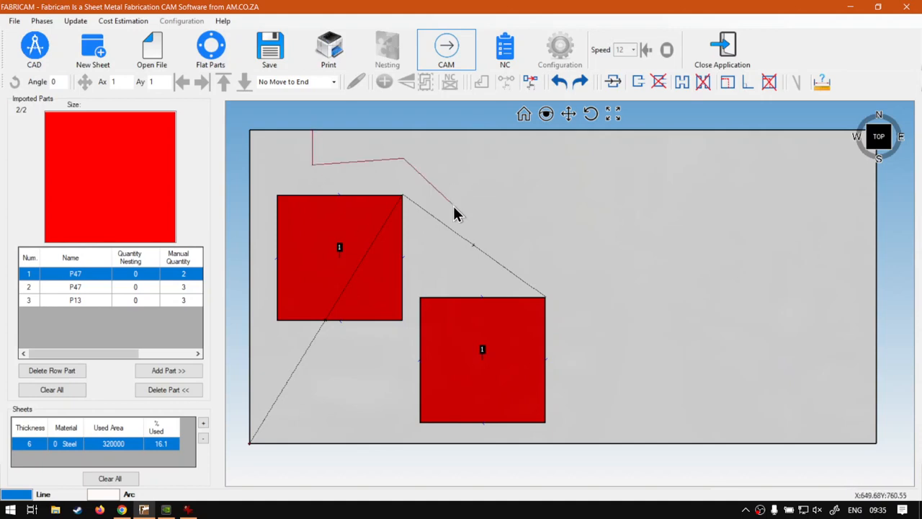
{"action": "key", "text": "Escape"}
{"action": "left_click", "coordinate": [441, 57]}
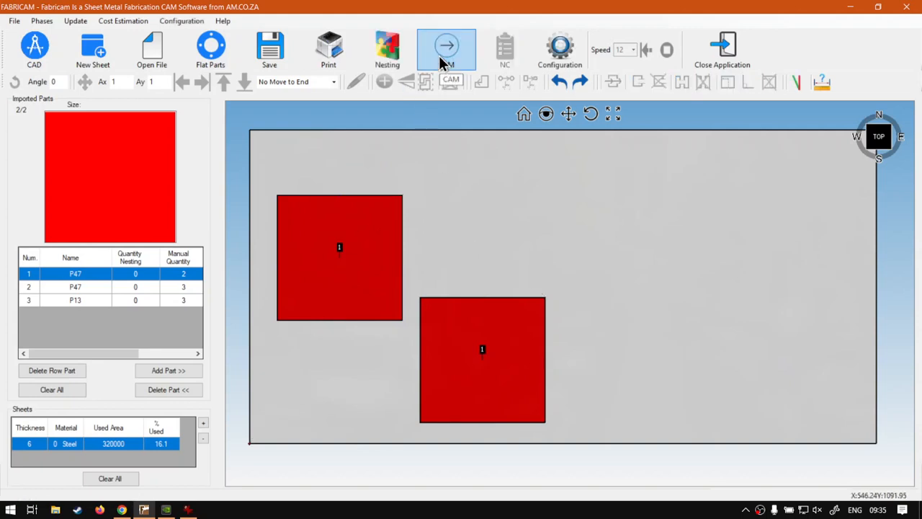
- Move the left P47 square into the sheet's upper-left corner, centred at about X 211, Y 787
{"action": "left_click", "coordinate": [342, 230]}
{"action": "left_click_drag", "start_coordinate": [366, 242], "coordinate": [352, 173]}
{"action": "left_click_drag", "start_coordinate": [337, 216], "coordinate": [330, 181]}
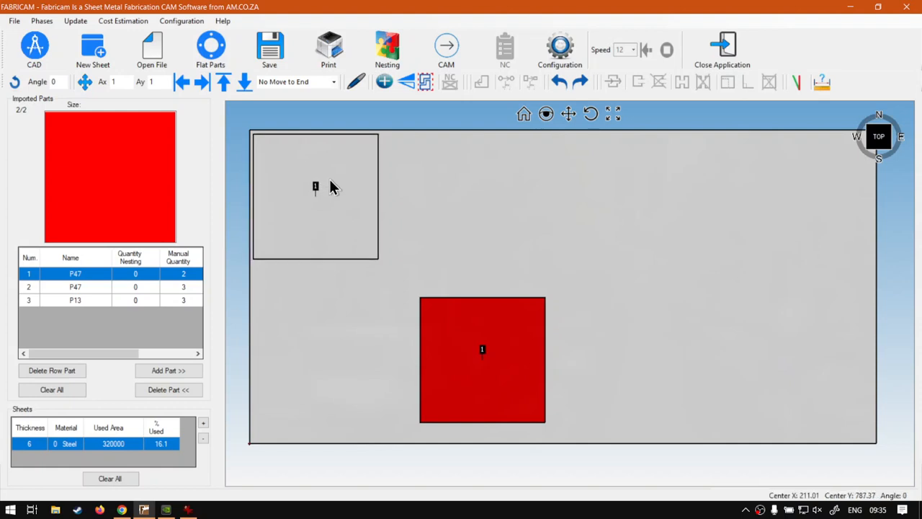
{"action": "left_click", "coordinate": [401, 118]}
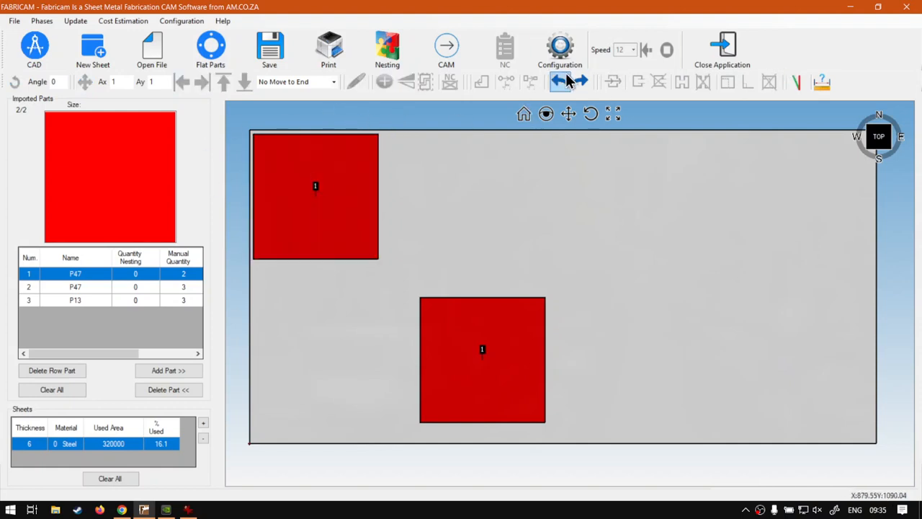
- Try a remnant line with a horizontal first segment from the sheet's left edge, stepping around the lower P47 square, and discard it
{"action": "left_click", "coordinate": [461, 51]}
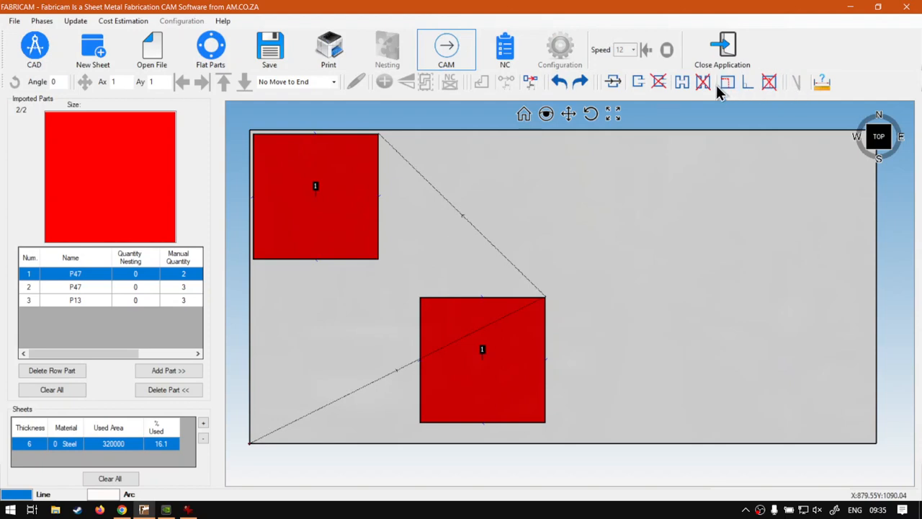
{"action": "left_click", "coordinate": [727, 82]}
{"action": "left_click", "coordinate": [494, 296]}
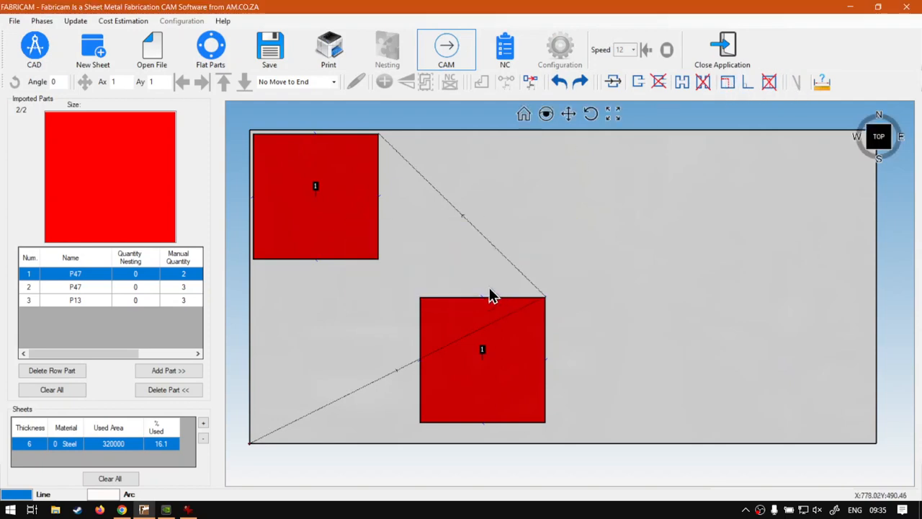
{"action": "left_click", "coordinate": [402, 158]}
{"action": "left_click", "coordinate": [409, 242]}
{"action": "left_click", "coordinate": [602, 263]}
{"action": "left_click", "coordinate": [598, 352]}
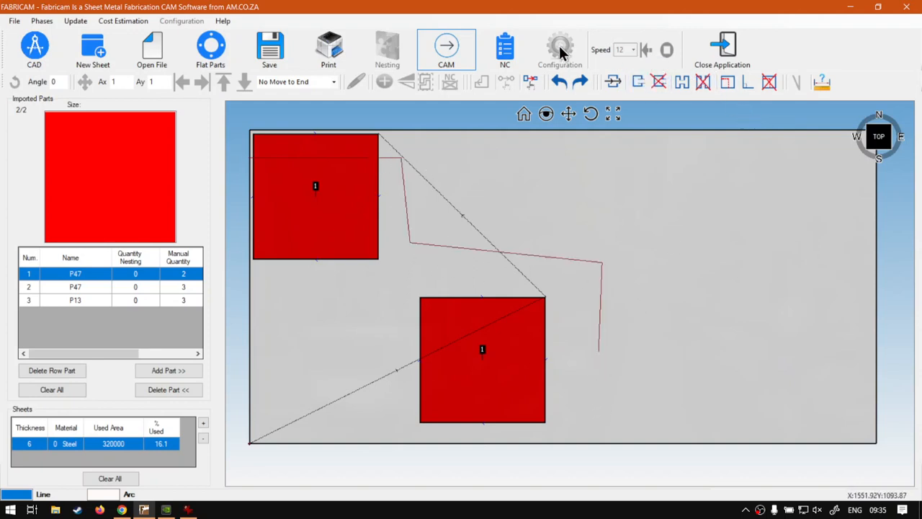
{"action": "left_click", "coordinate": [447, 57]}
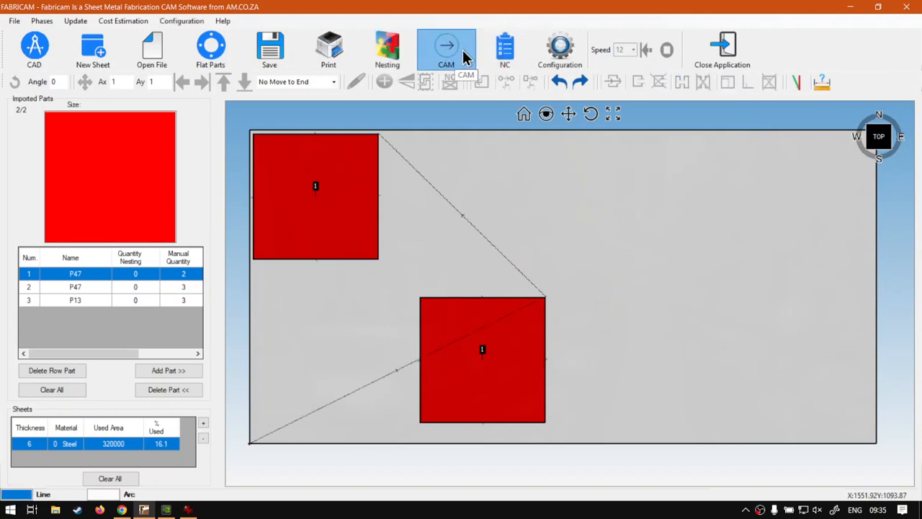
- Try a remnant line with a vertical first segment from the top edge, running between the parts to the bottom edge, and cancel adding it
{"action": "left_click", "coordinate": [727, 84]}
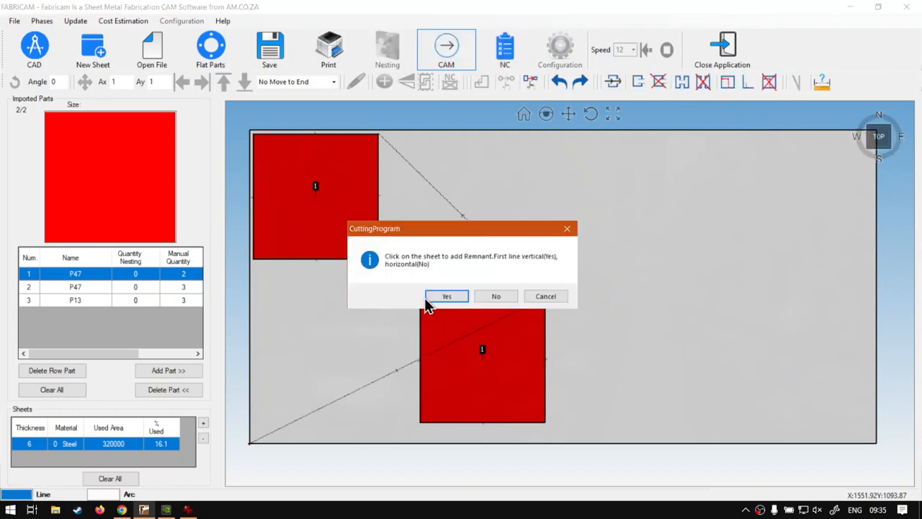
{"action": "left_click", "coordinate": [458, 297]}
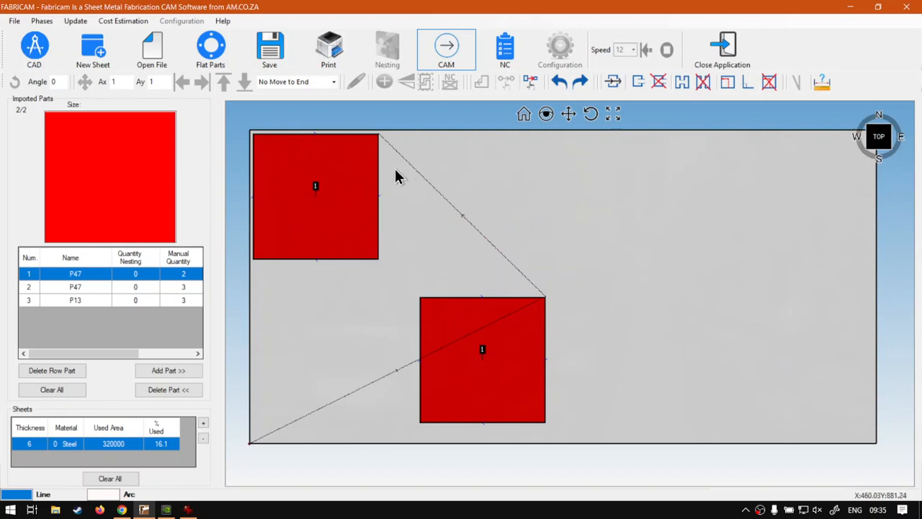
{"action": "left_click", "coordinate": [388, 277]}
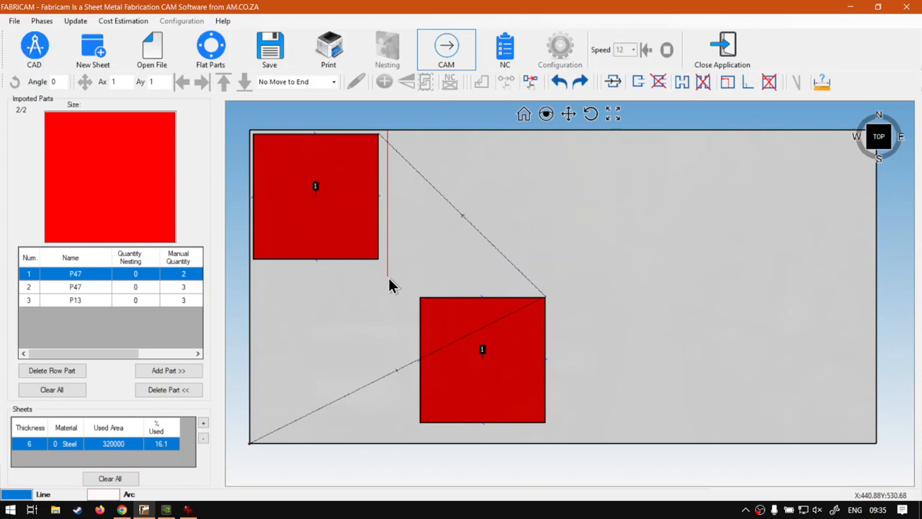
{"action": "left_click", "coordinate": [558, 283]}
{"action": "left_click", "coordinate": [553, 442]}
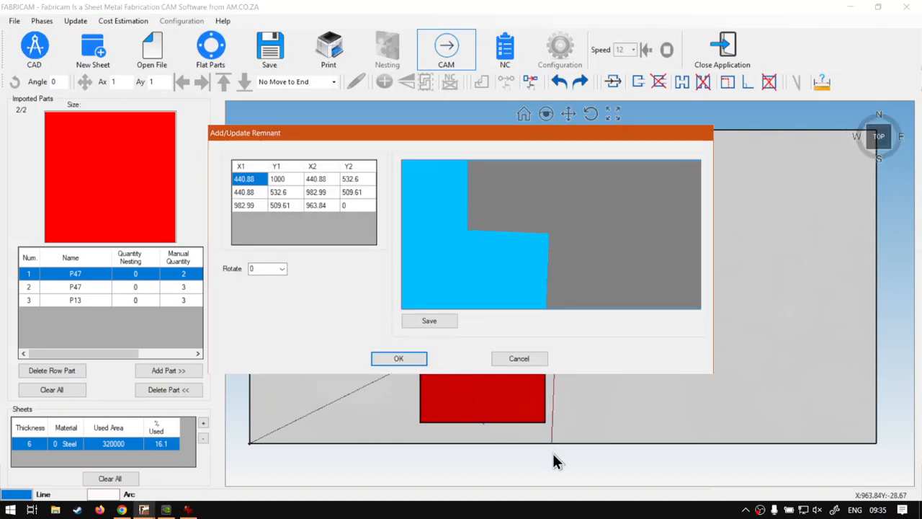
{"action": "left_click", "coordinate": [520, 359]}
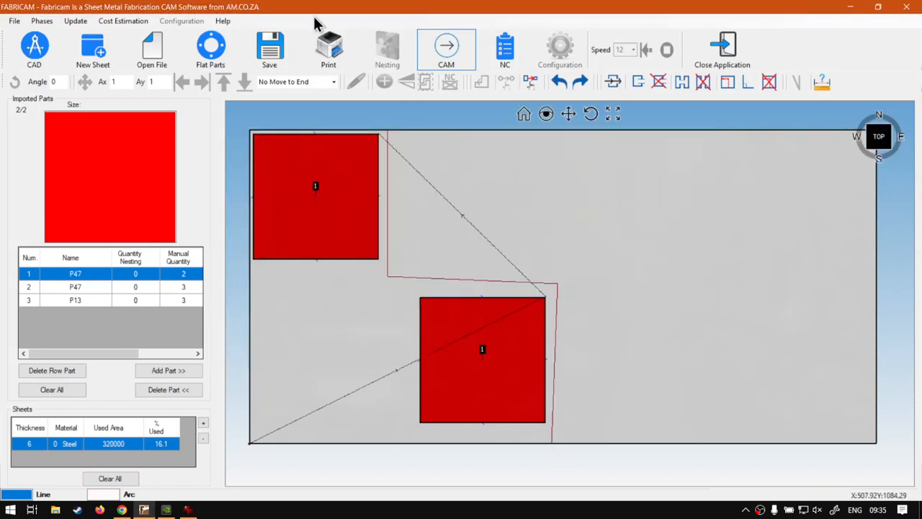
{"action": "left_click", "coordinate": [449, 48]}
- Set the remnant start position on click to Down and Right in the configuration
{"action": "left_click", "coordinate": [560, 50]}
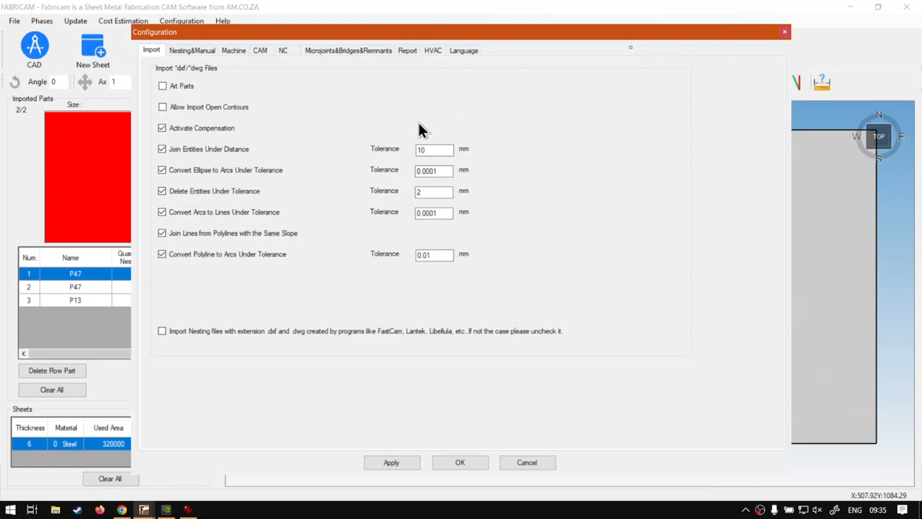
{"action": "left_click", "coordinate": [357, 52]}
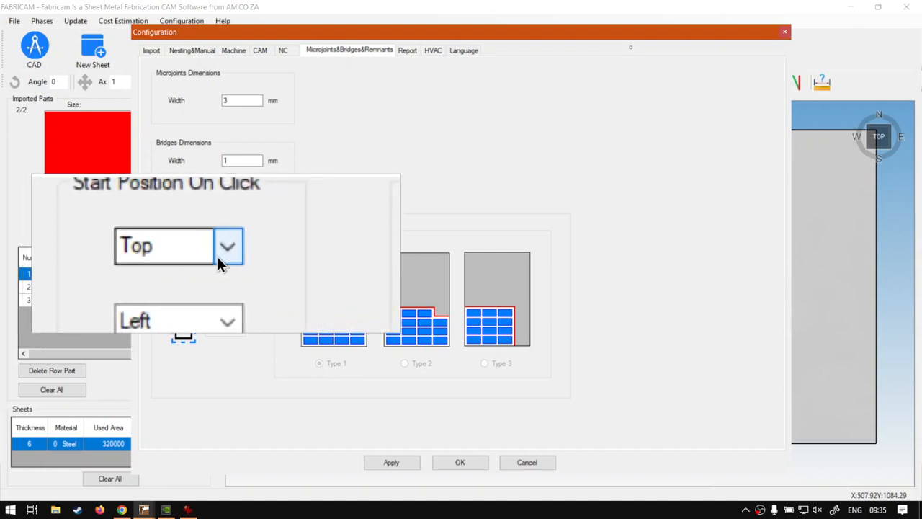
{"action": "left_click", "coordinate": [220, 253]}
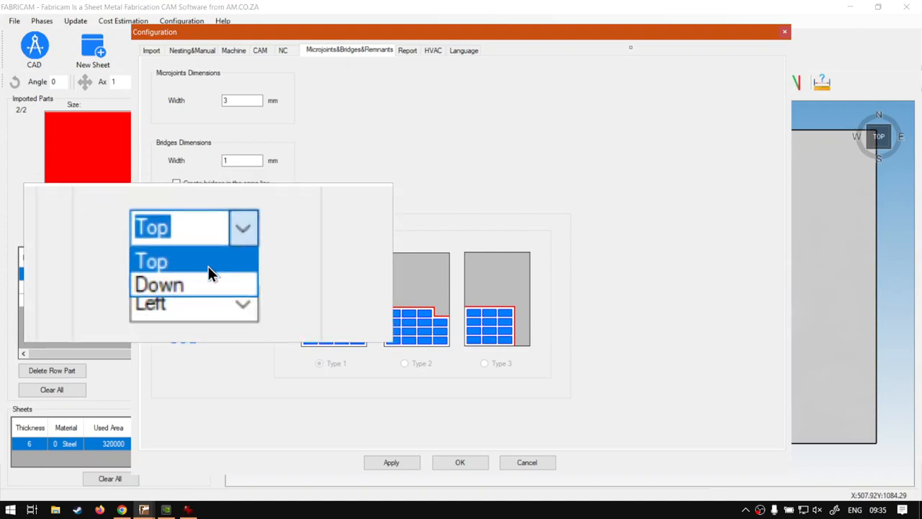
{"action": "left_click", "coordinate": [208, 274]}
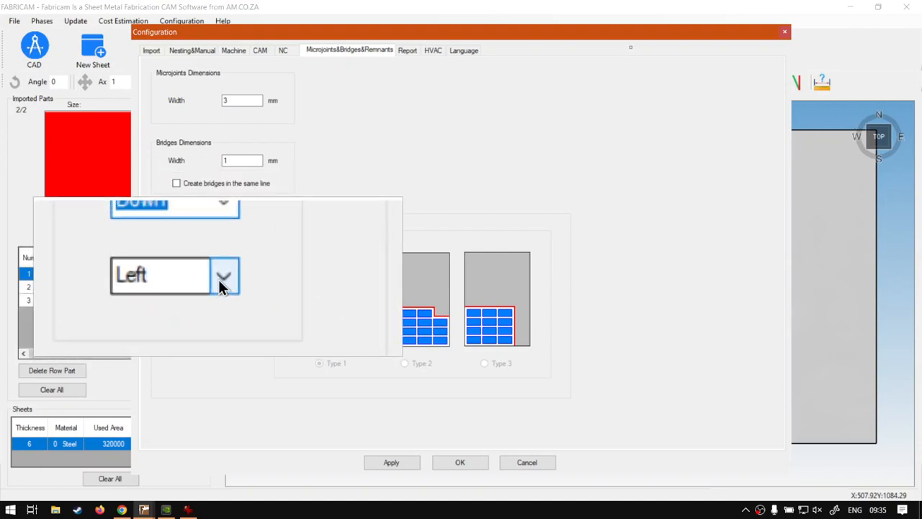
{"action": "left_click", "coordinate": [219, 278]}
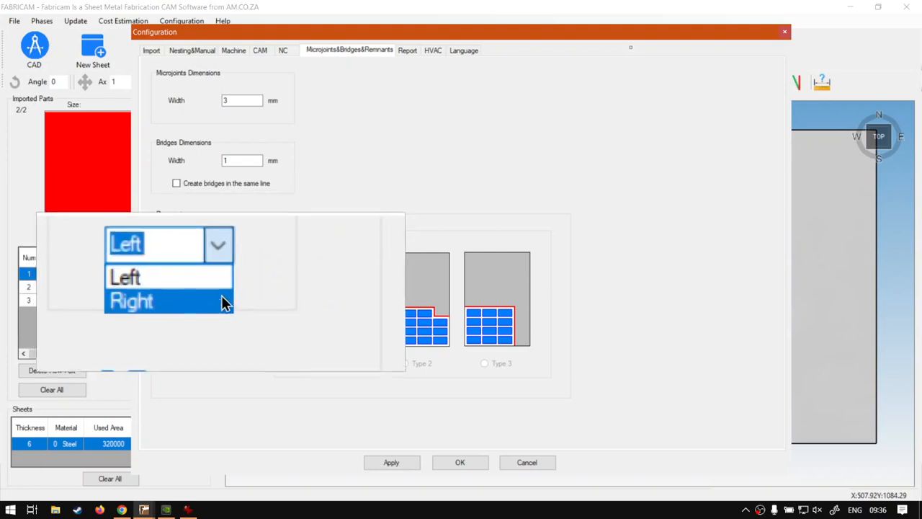
{"action": "left_click", "coordinate": [221, 296]}
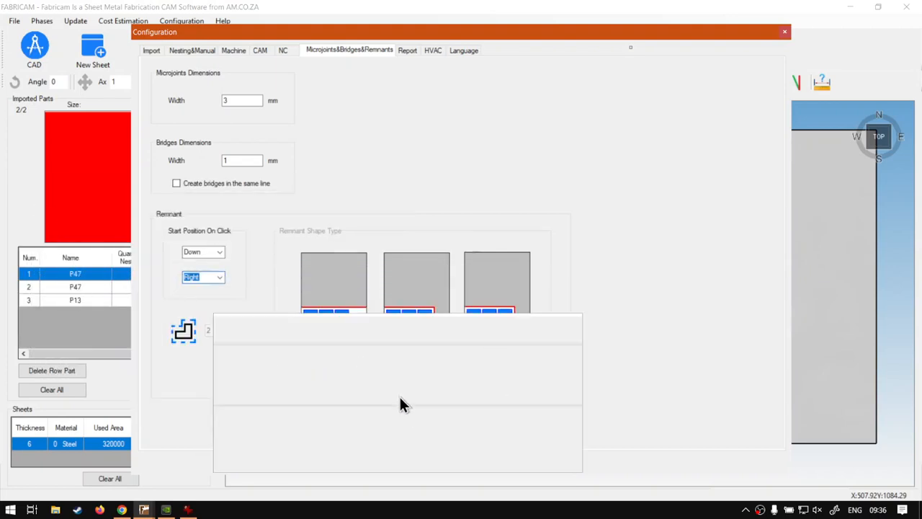
{"action": "left_click", "coordinate": [455, 462]}
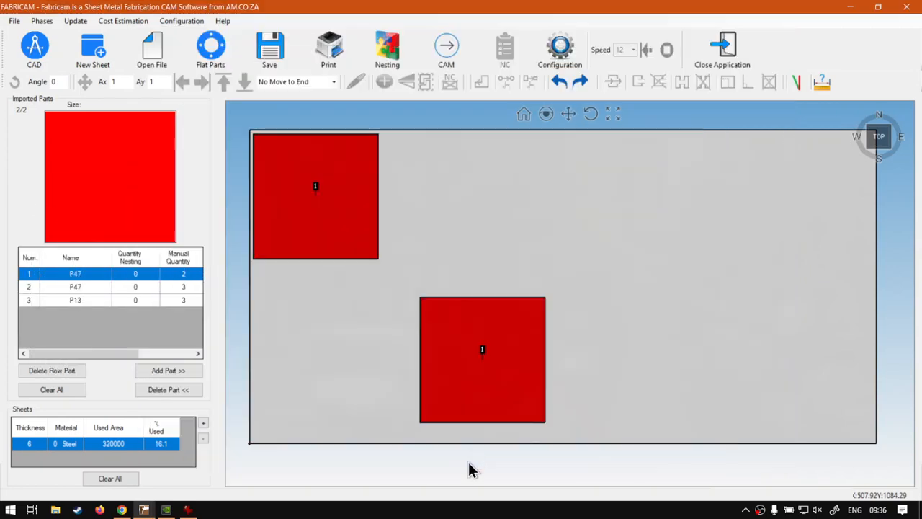
- Try a remnant line with a vertical first segment from the bottom edge, turning above the lower P47 square, and discard it
{"action": "left_click", "coordinate": [446, 46]}
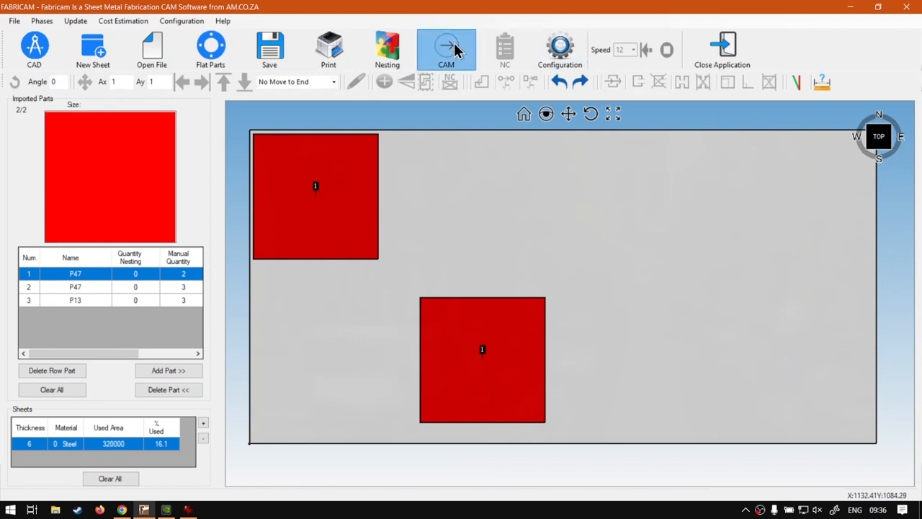
{"action": "left_click", "coordinate": [726, 84]}
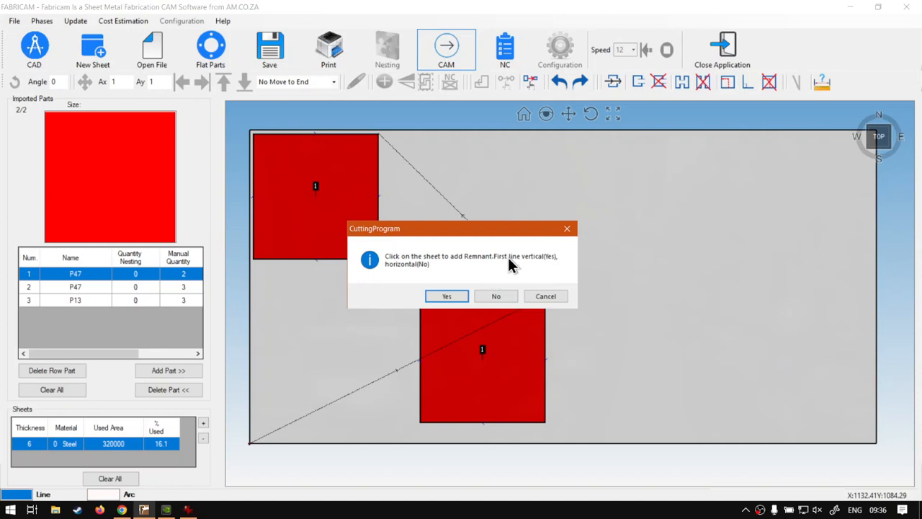
{"action": "left_click", "coordinate": [447, 296]}
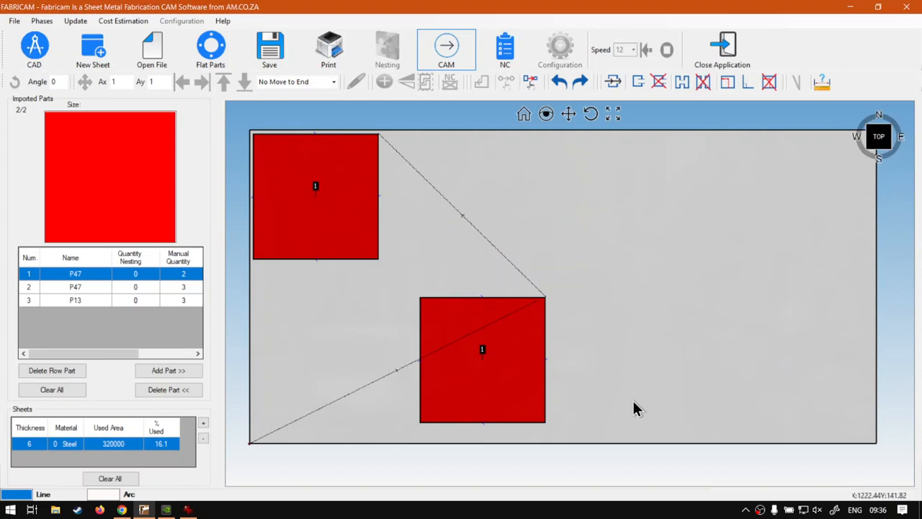
{"action": "left_click", "coordinate": [577, 282]}
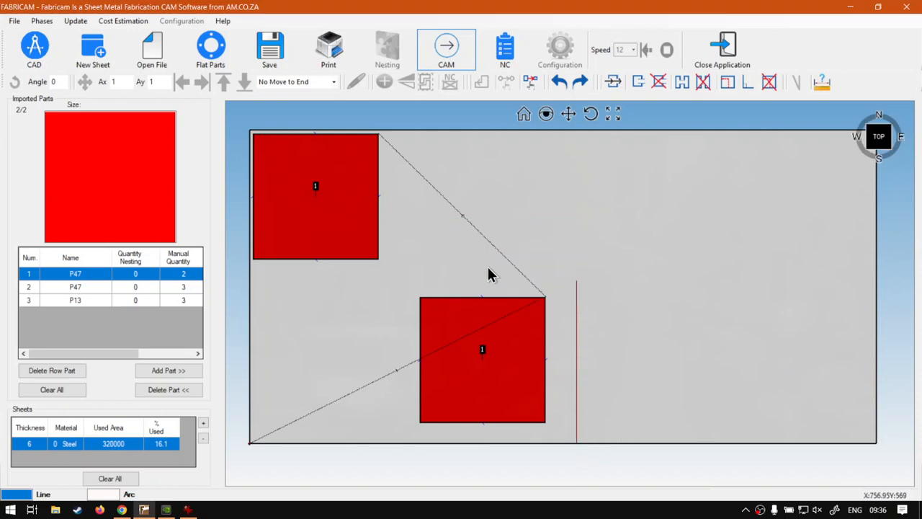
{"action": "left_click", "coordinate": [395, 271]}
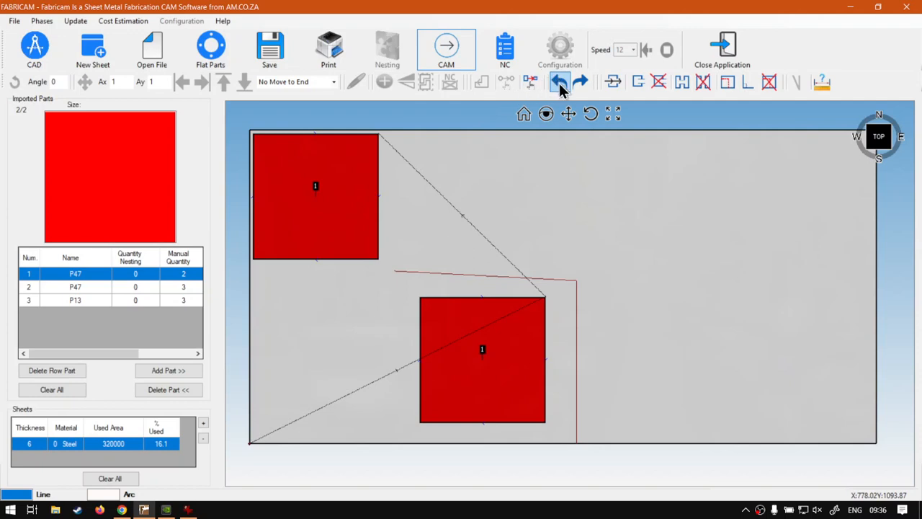
{"action": "left_click", "coordinate": [453, 49]}
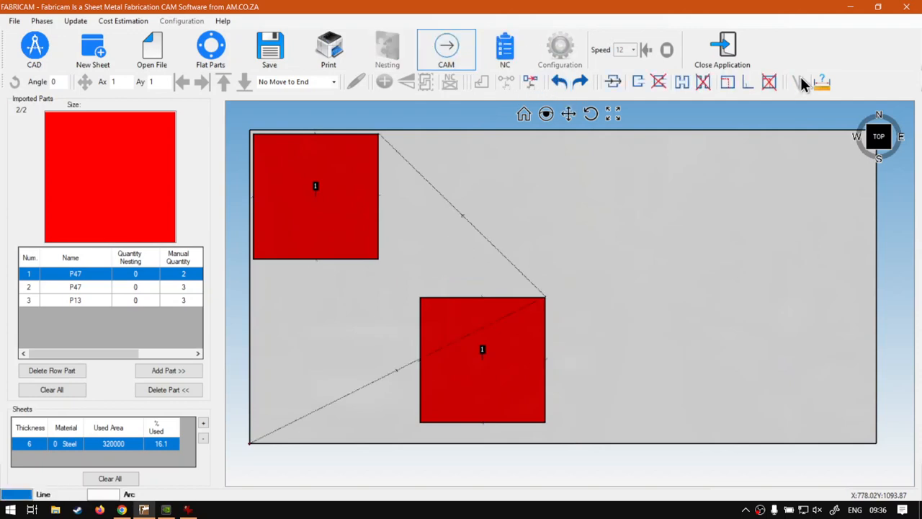
- Try a remnant line with a horizontal first segment from the sheet's right edge, stepping around the lower P47 square to the top edge, and discard it
{"action": "left_click", "coordinate": [726, 84]}
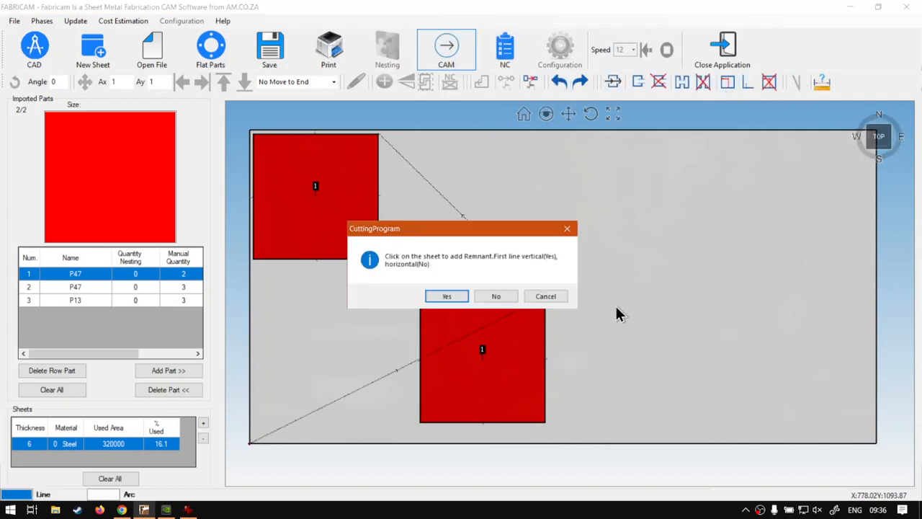
{"action": "left_click", "coordinate": [494, 296]}
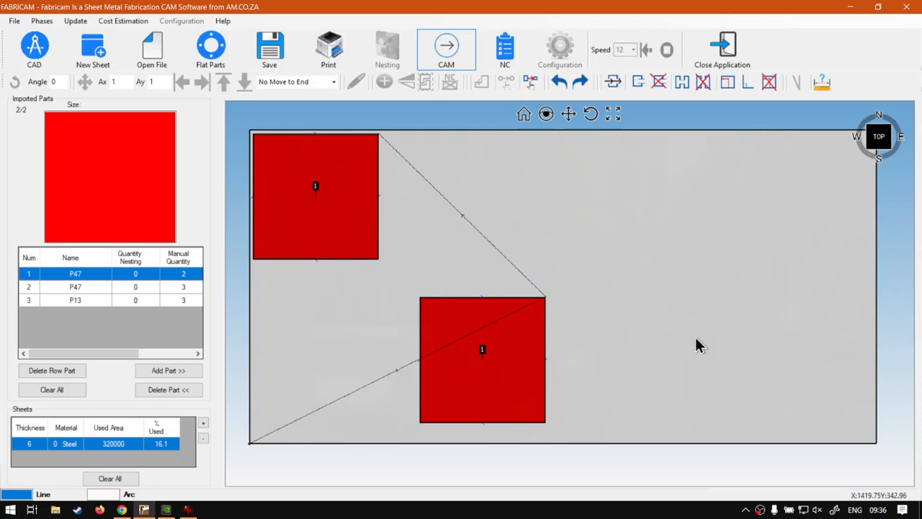
{"action": "left_click", "coordinate": [832, 408]}
{"action": "left_click", "coordinate": [597, 407]}
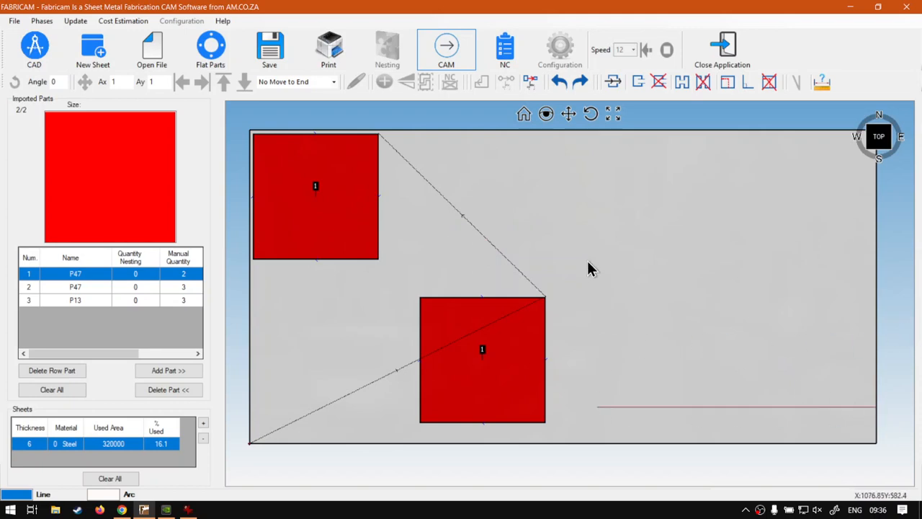
{"action": "left_click", "coordinate": [581, 247]}
{"action": "left_click", "coordinate": [425, 252]}
{"action": "left_click", "coordinate": [432, 114]}
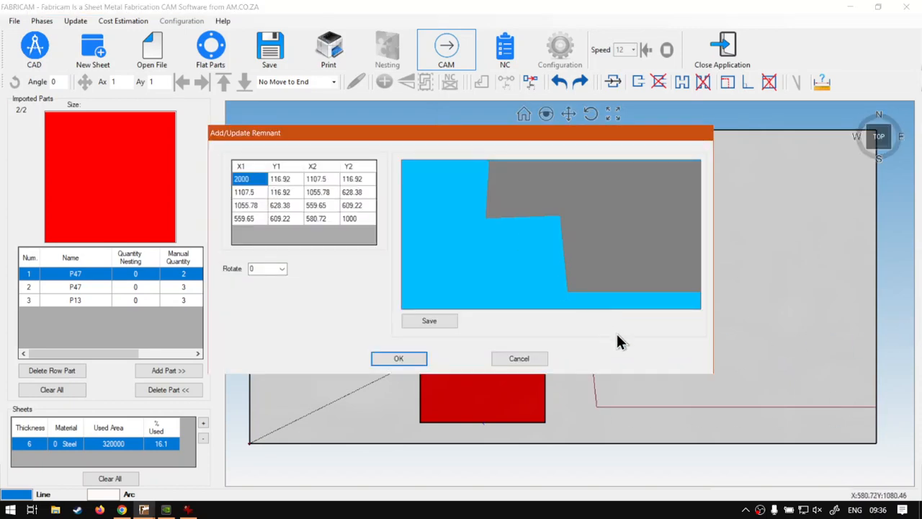
{"action": "left_click", "coordinate": [523, 366]}
{"action": "left_click", "coordinate": [447, 52]}
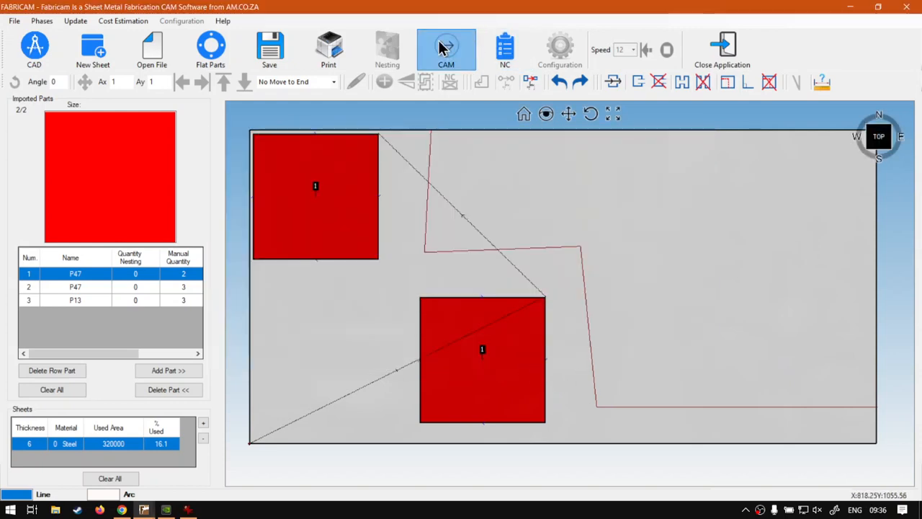
- Set the remnant start position on click to Top and Left in the configuration and apply the change
{"action": "left_click", "coordinate": [555, 52]}
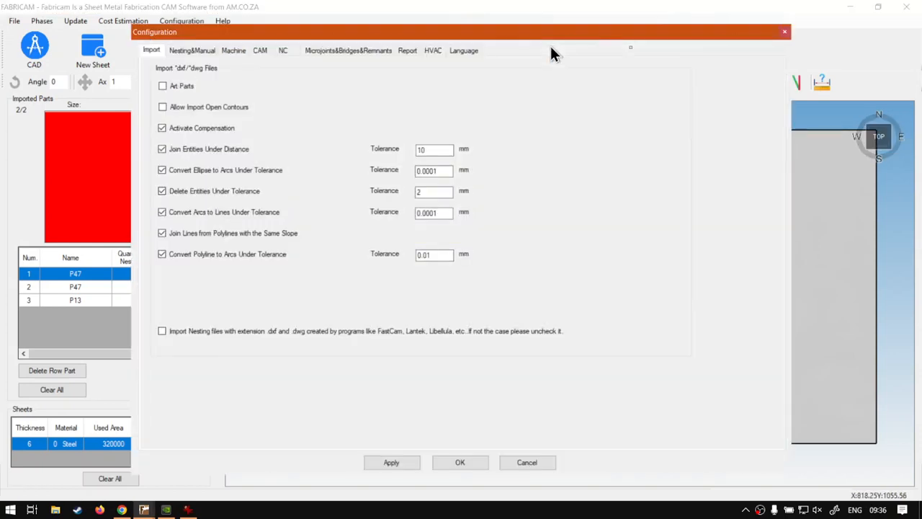
{"action": "left_click", "coordinate": [323, 52]}
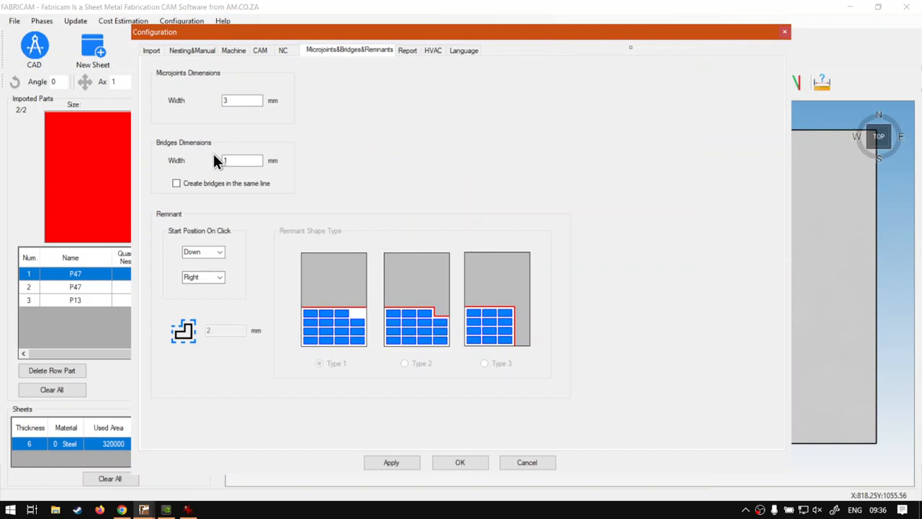
{"action": "key", "text": "super+plus"}
{"action": "double_click", "coordinate": [205, 252]}
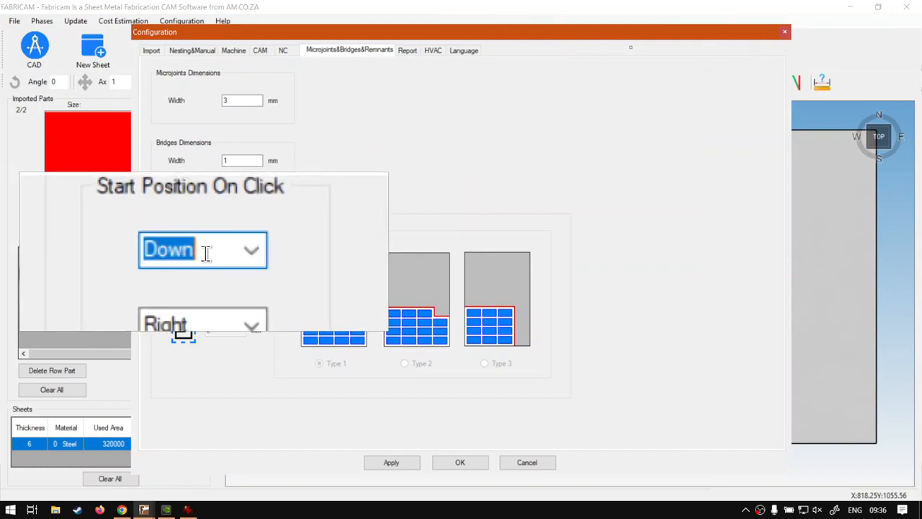
{"action": "left_click", "coordinate": [216, 252]}
{"action": "left_click", "coordinate": [197, 267]}
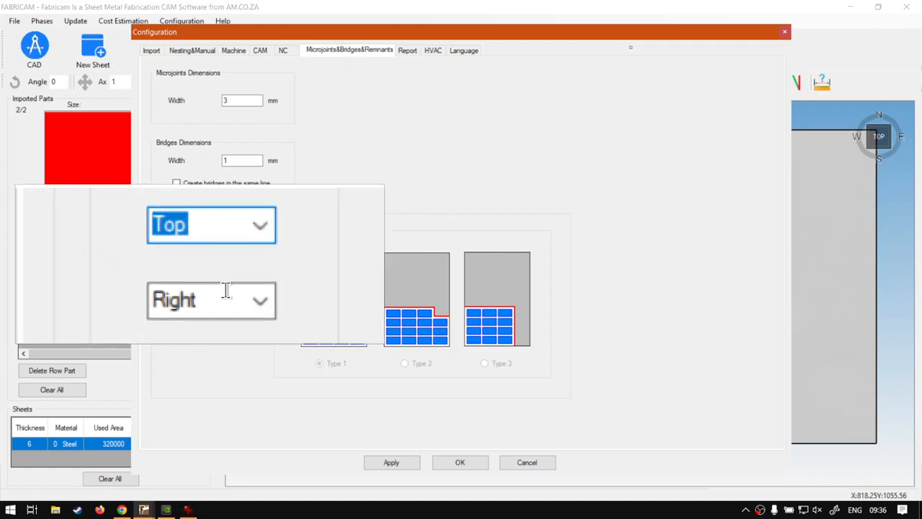
{"action": "left_click", "coordinate": [226, 289]}
{"action": "left_click", "coordinate": [210, 291]}
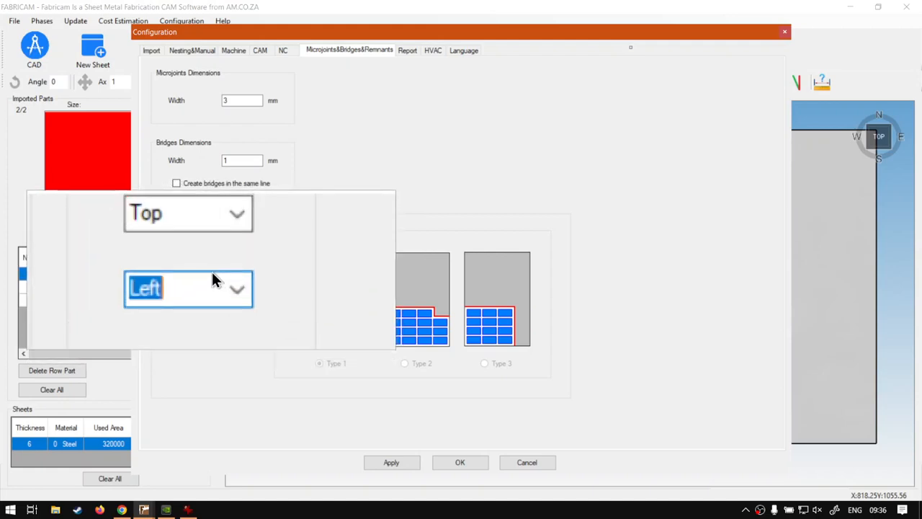
{"action": "key", "text": "super+Escape"}
{"action": "left_click", "coordinate": [394, 462]}
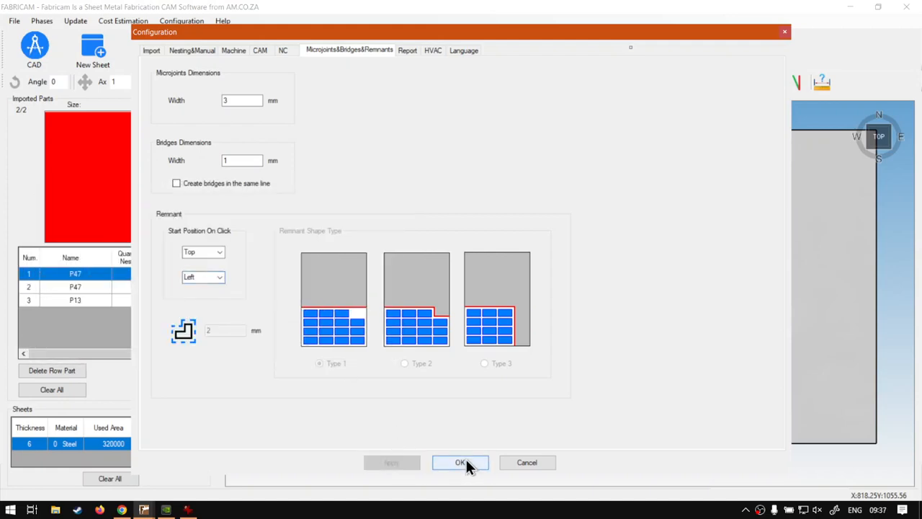
{"action": "left_click", "coordinate": [464, 461]}
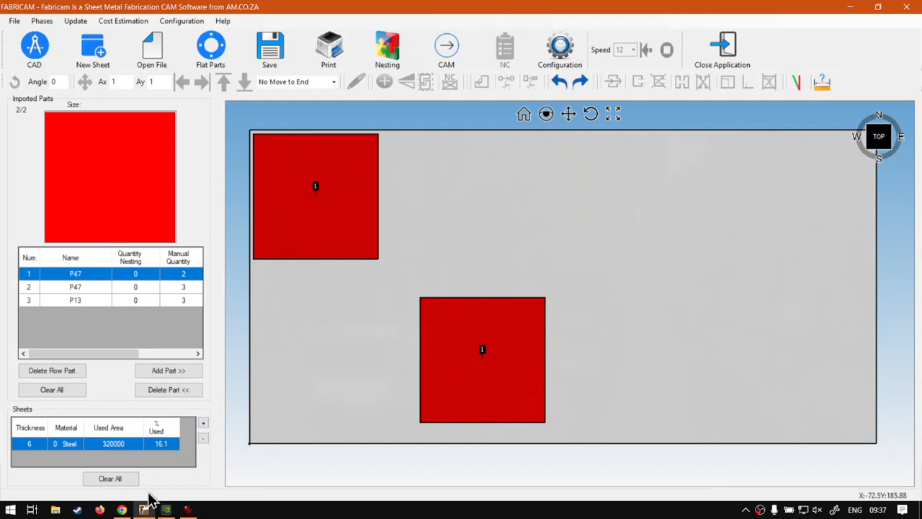
- Switch to Chrome to show the softwaretraining.co.za home page
{"action": "left_click", "coordinate": [122, 510]}
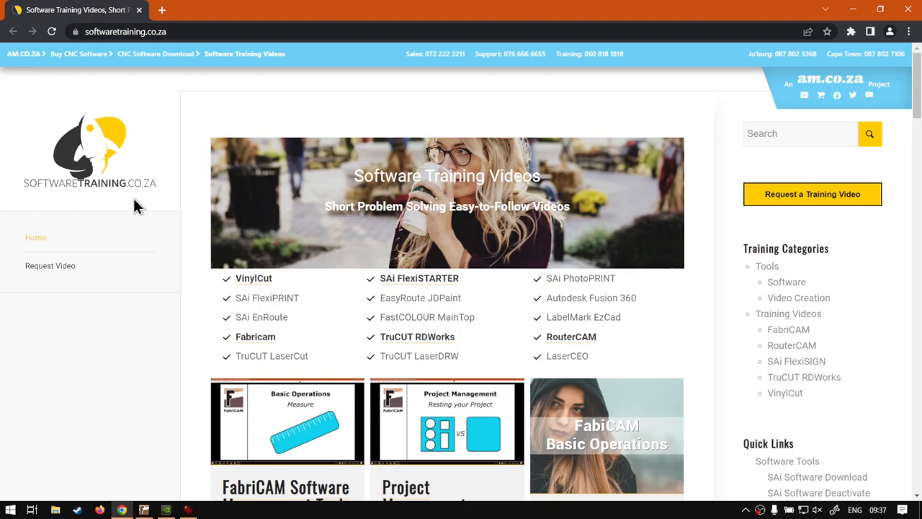